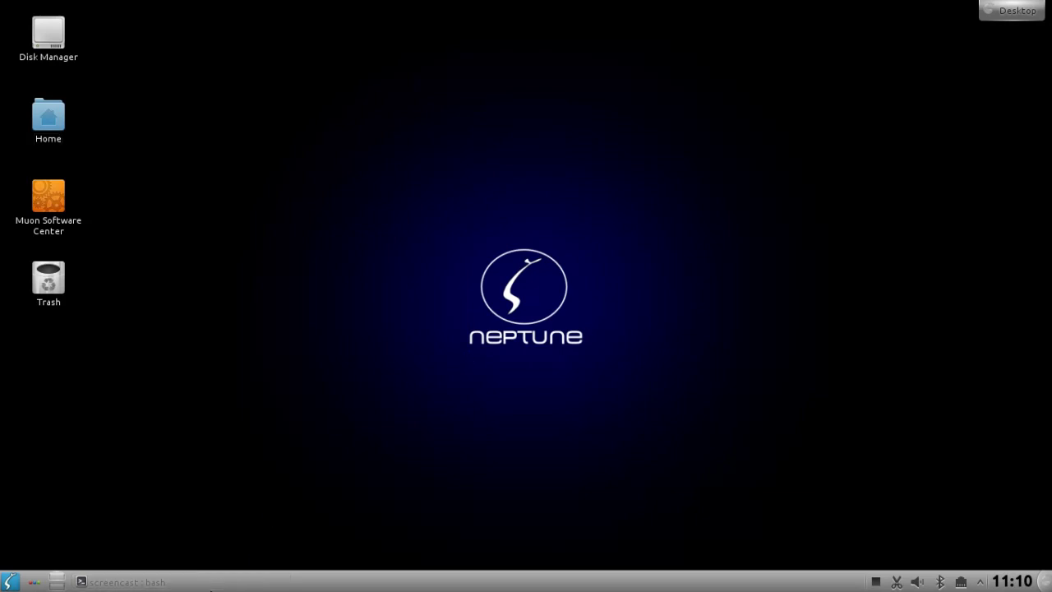
- Open the zevenos.com/neptune link from the terminal in the default browser, view the page, and close the browser
{"action": "left_click", "coordinate": [211, 582]}
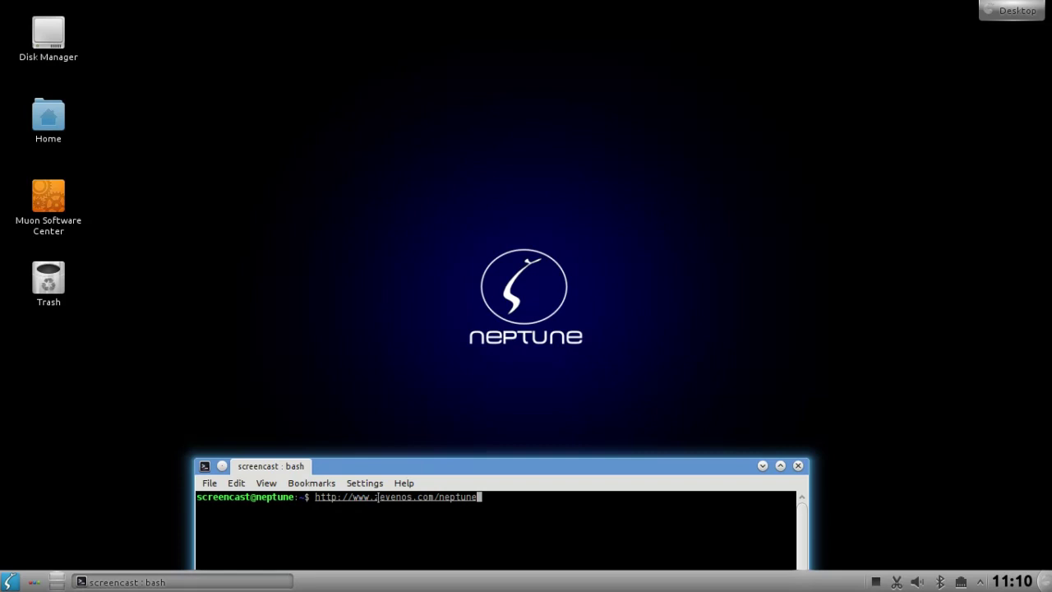
{"action": "right_click", "coordinate": [380, 505]}
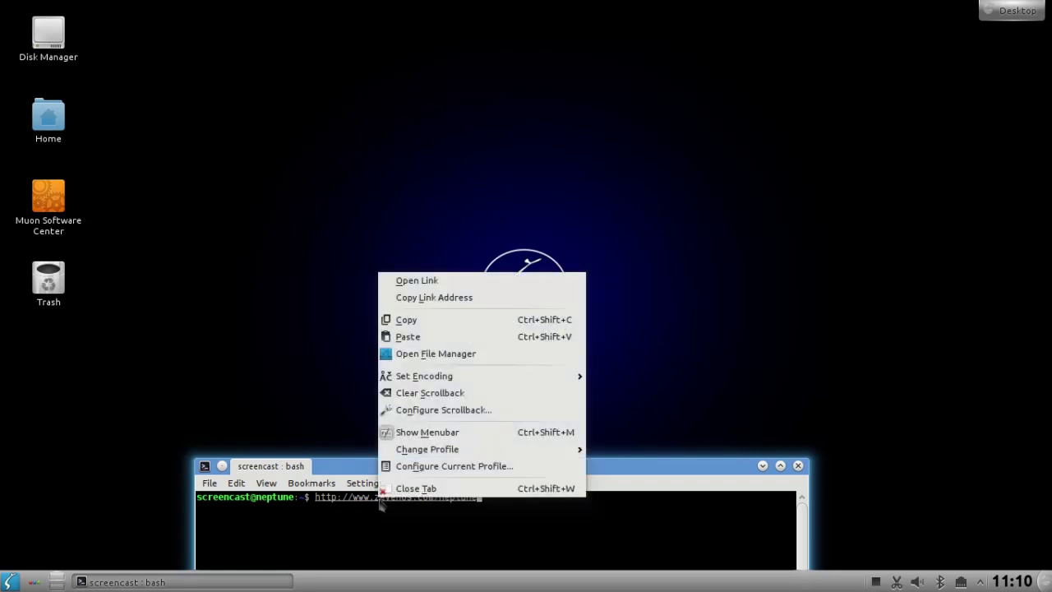
{"action": "left_click", "coordinate": [416, 284]}
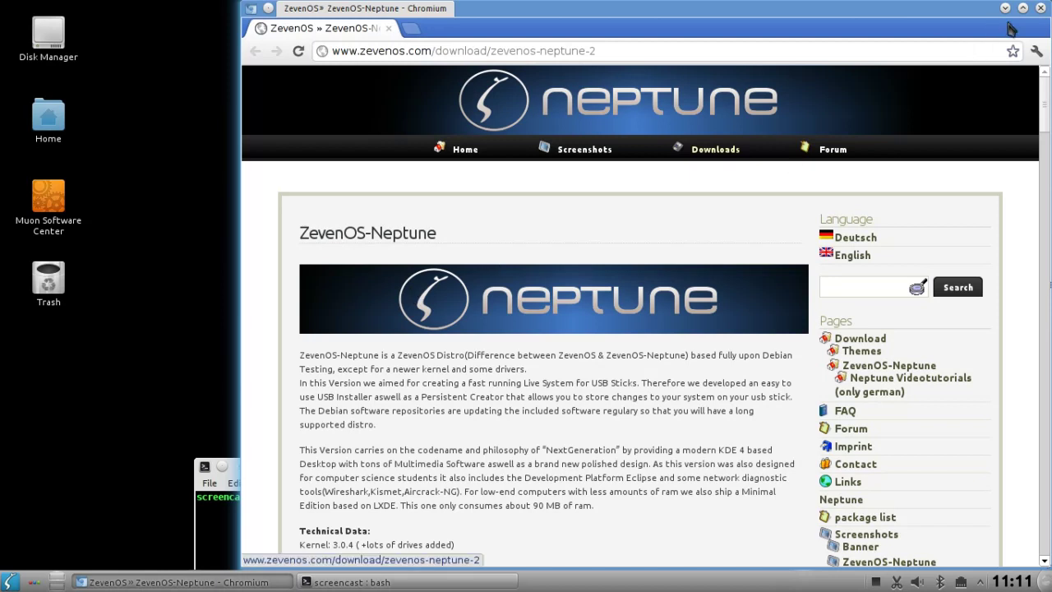
{"action": "left_click", "coordinate": [1041, 8]}
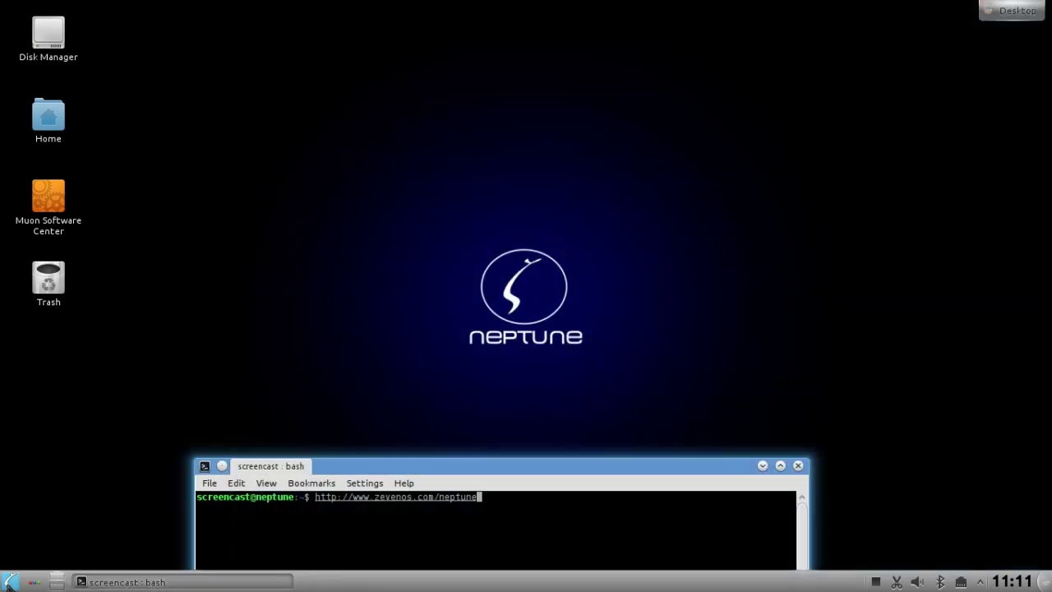
- Set the default web browser to open http and https URLs in an application based on the contents of the URL
{"action": "left_click", "coordinate": [10, 581]}
{"action": "left_click", "coordinate": [87, 322]}
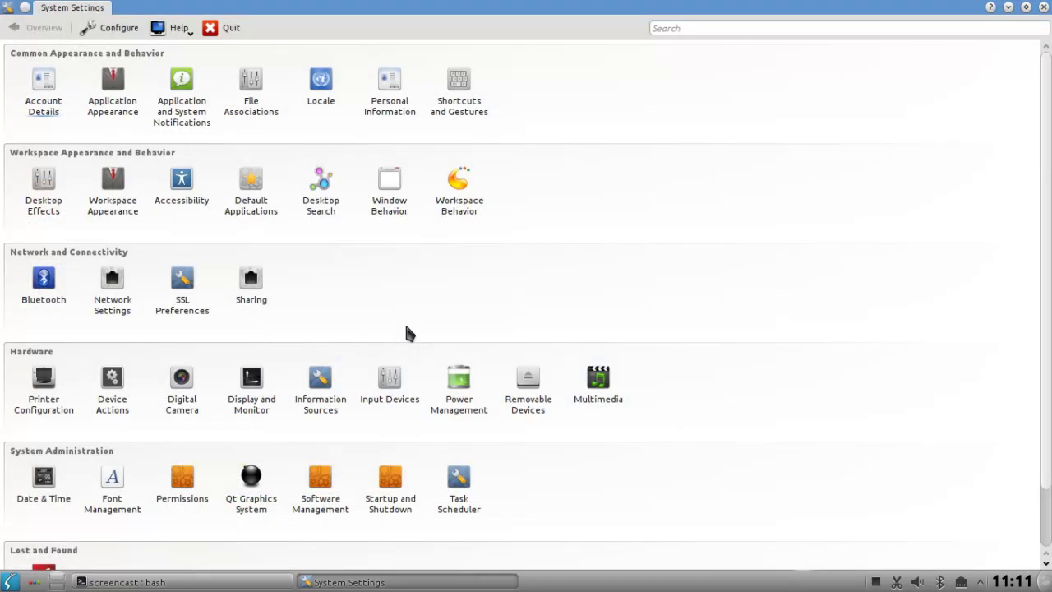
{"action": "left_click", "coordinate": [256, 208]}
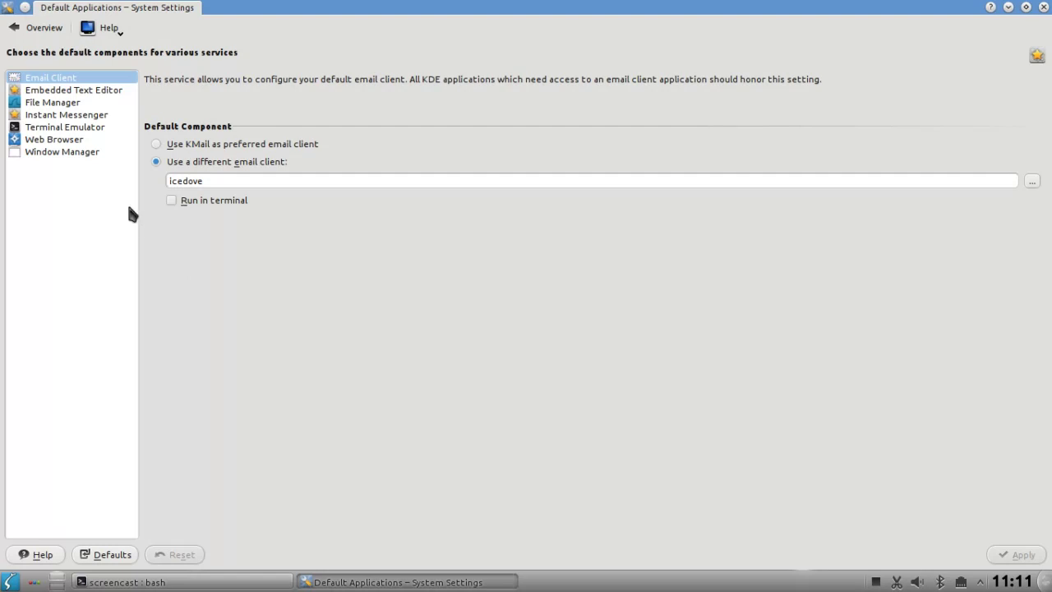
{"action": "left_click", "coordinate": [67, 141]}
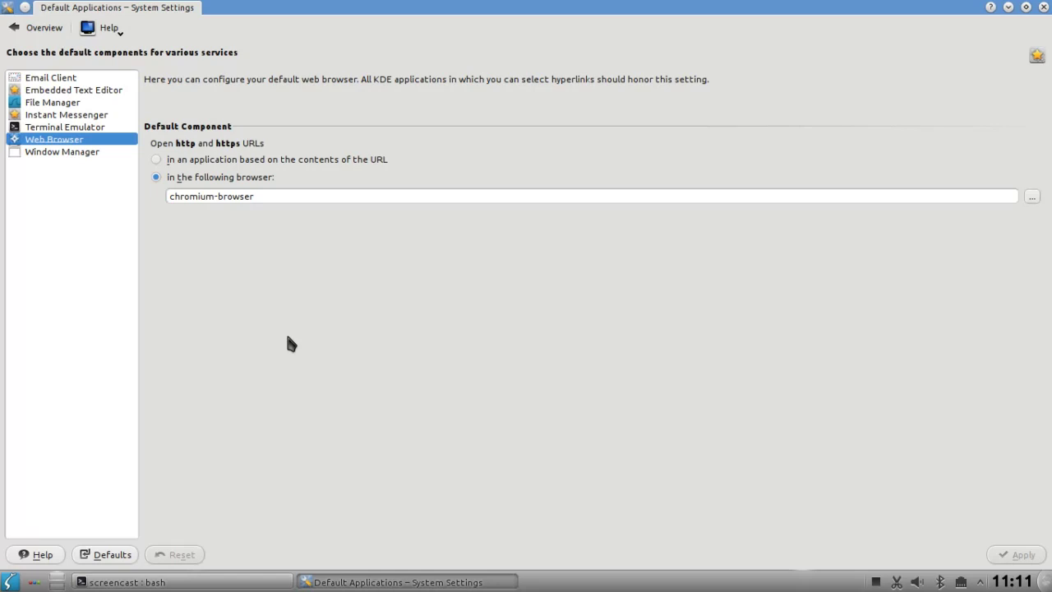
{"action": "left_click", "coordinate": [321, 164]}
{"action": "left_click", "coordinate": [1017, 555]}
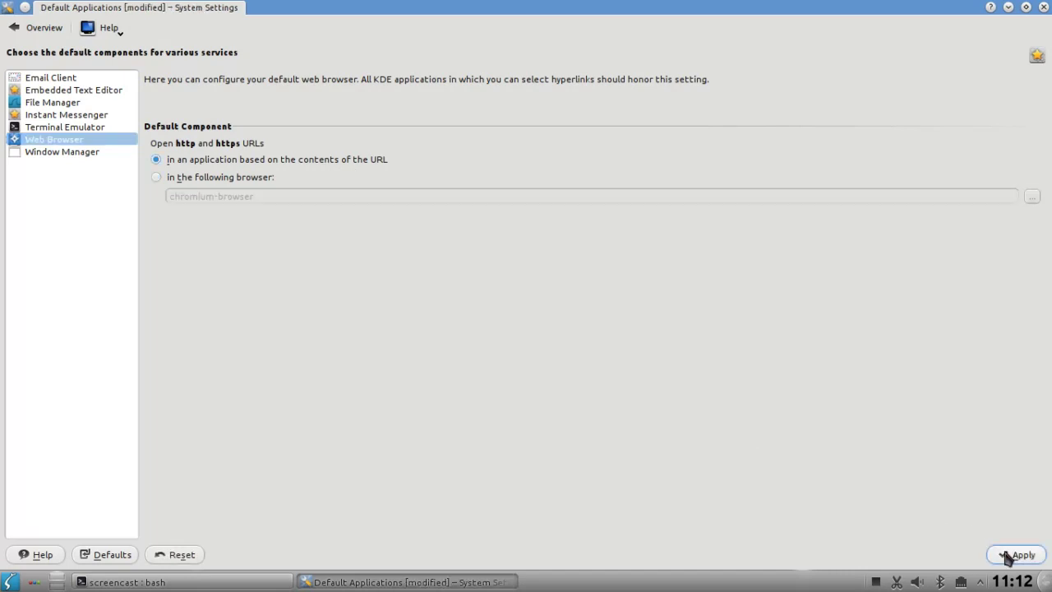
{"action": "left_click", "coordinate": [1008, 8]}
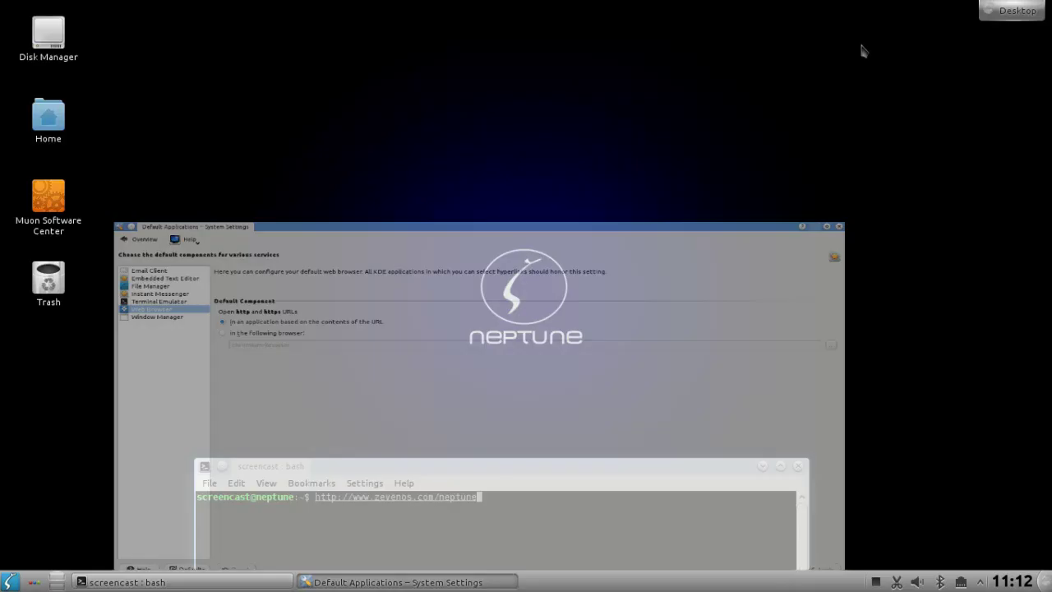
- Bring up the HTML file type settings for the test file in the home folder and test which application opens it
{"action": "left_click", "coordinate": [47, 117]}
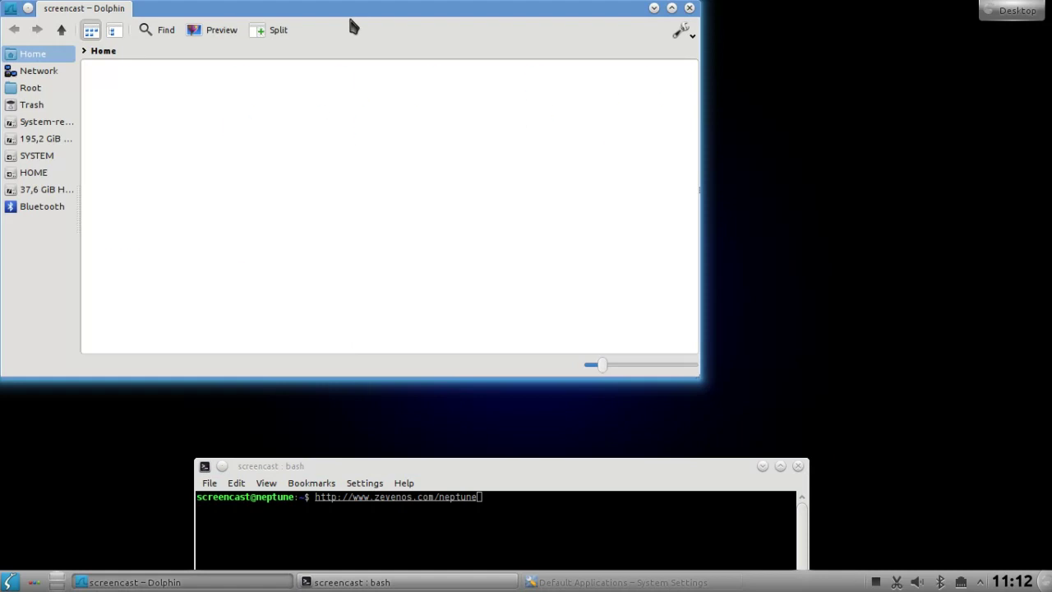
{"action": "left_click_drag", "start_coordinate": [352, 28], "coordinate": [490, 122]}
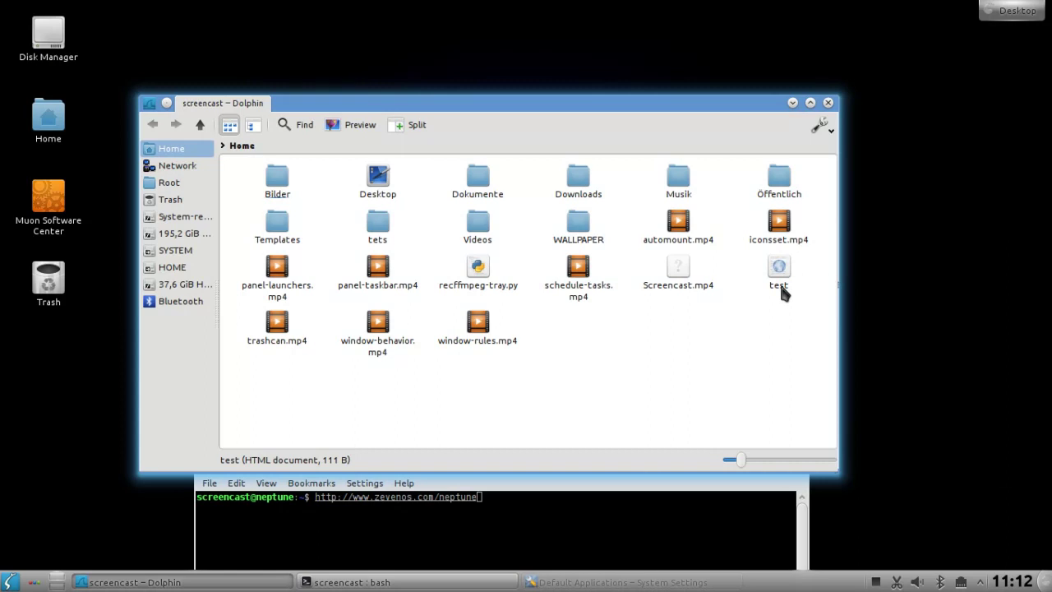
{"action": "right_click", "coordinate": [784, 294]}
{"action": "left_click", "coordinate": [806, 456]}
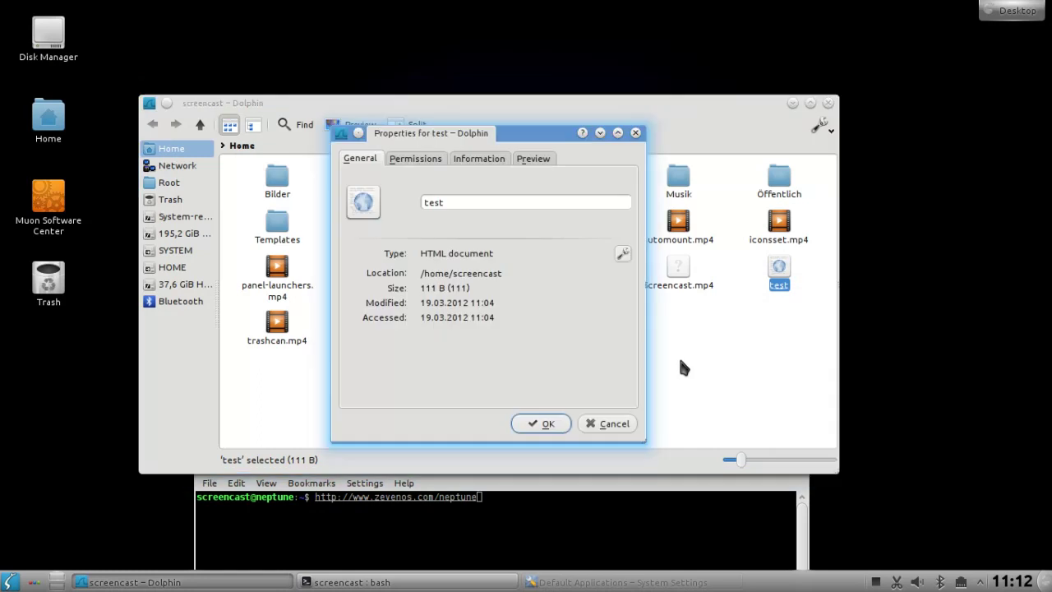
{"action": "left_click", "coordinate": [623, 256]}
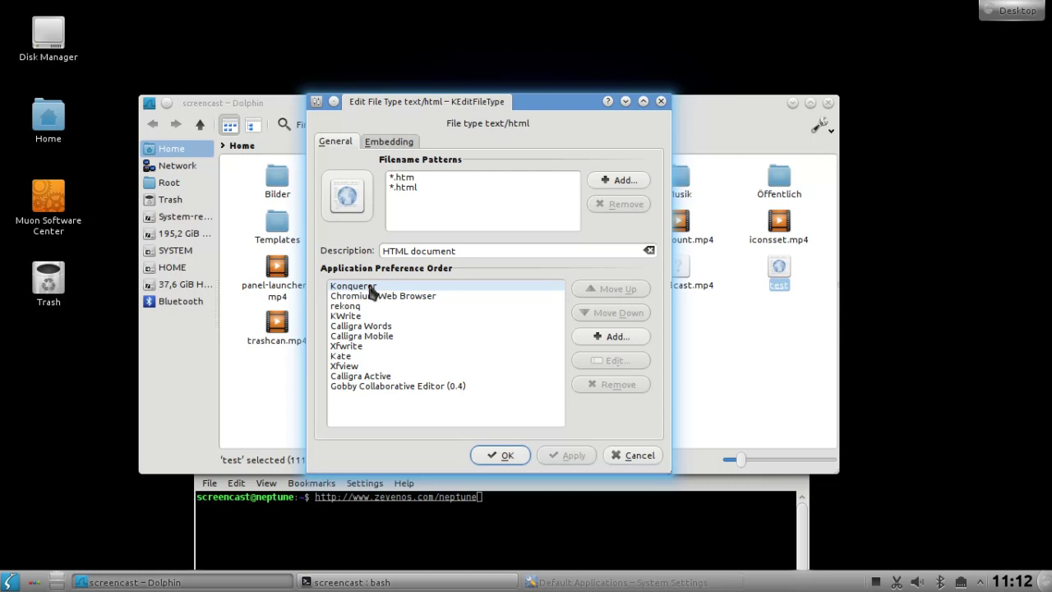
{"action": "left_click", "coordinate": [778, 268]}
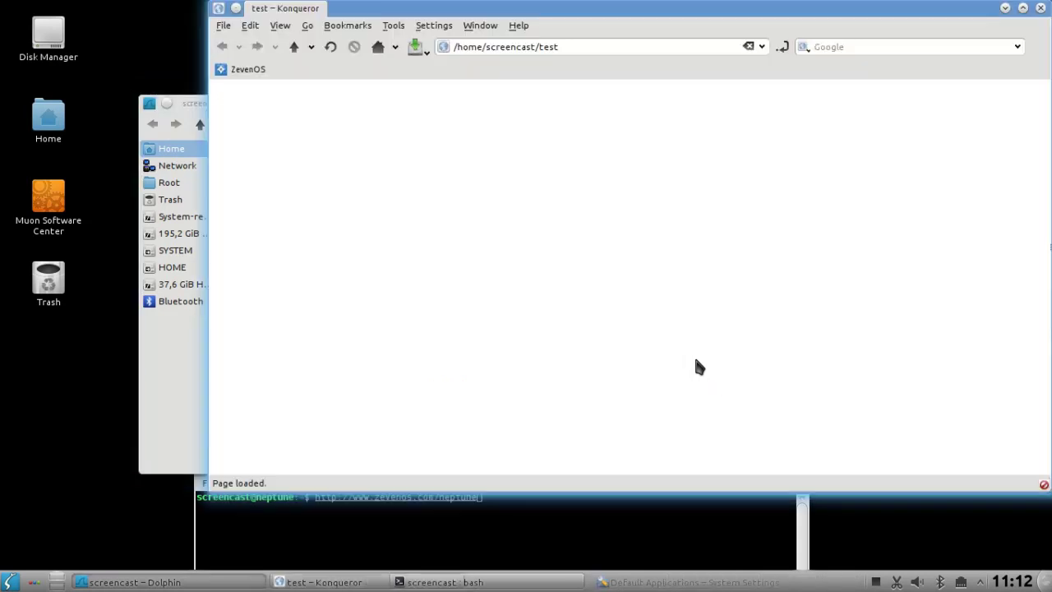
{"action": "left_click", "coordinate": [1041, 8]}
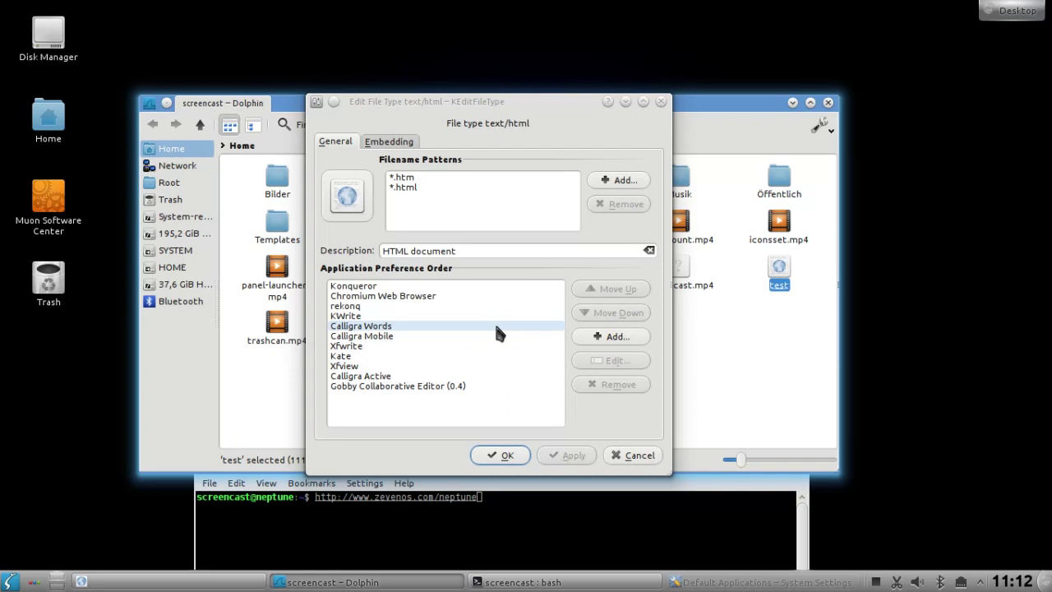
- Make rekonq the first application in the preference order for HTML documents and save the file type settings
{"action": "left_click", "coordinate": [429, 306]}
{"action": "left_click", "coordinate": [598, 290]}
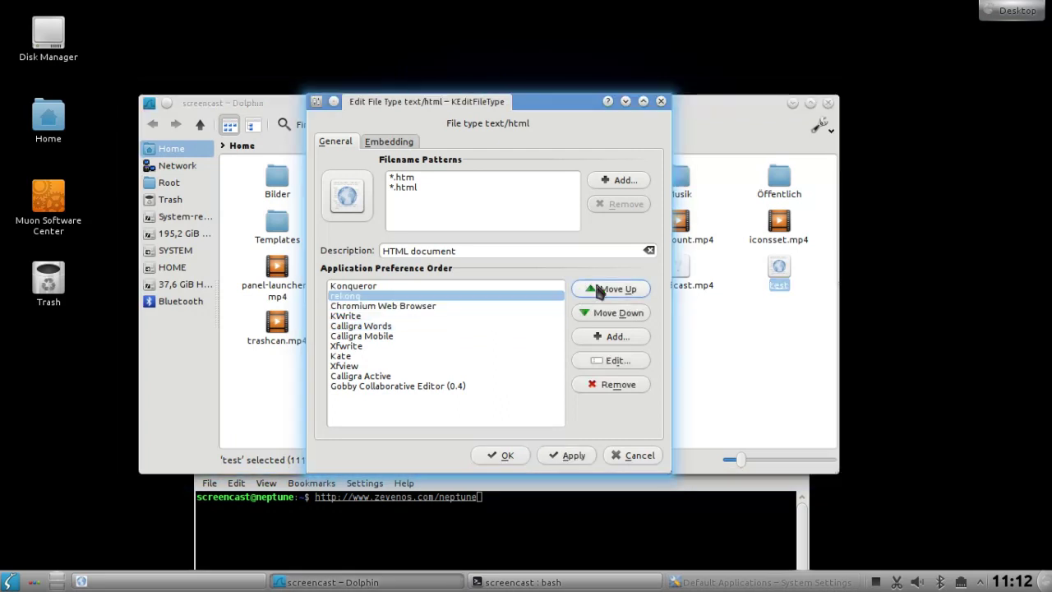
{"action": "left_click", "coordinate": [598, 289]}
{"action": "left_click", "coordinate": [526, 449]}
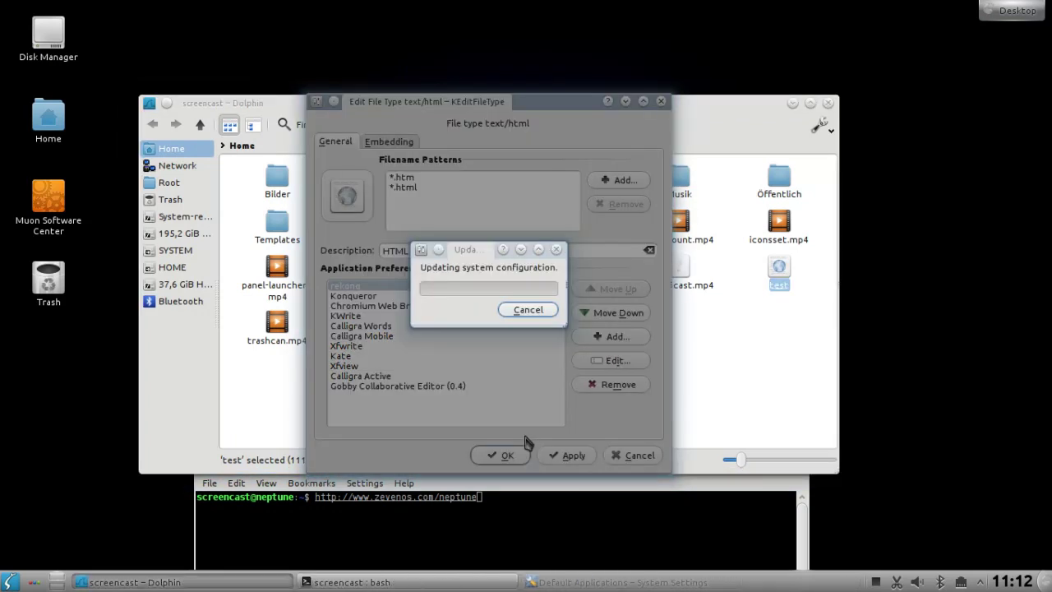
{"action": "left_click", "coordinate": [515, 454]}
{"action": "left_click", "coordinate": [546, 424]}
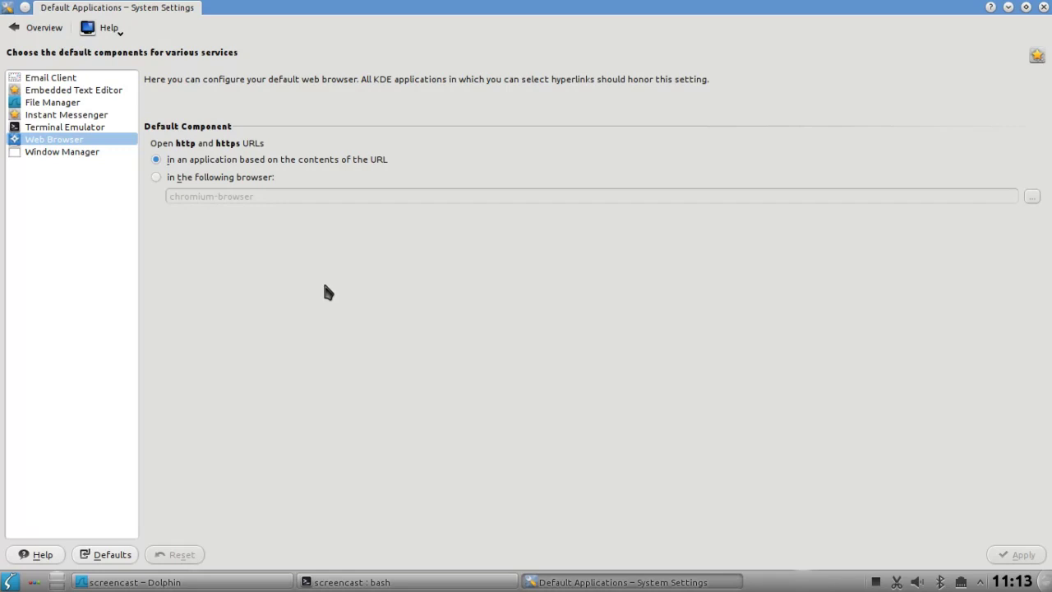
- Open the zevenos.com/neptune link from the terminal again to check which browser handles it, and close that browser
{"action": "left_click", "coordinate": [1009, 6]}
{"action": "left_click", "coordinate": [692, 353]}
{"action": "left_click", "coordinate": [482, 536]}
{"action": "left_click_drag", "start_coordinate": [473, 474], "coordinate": [469, 398]}
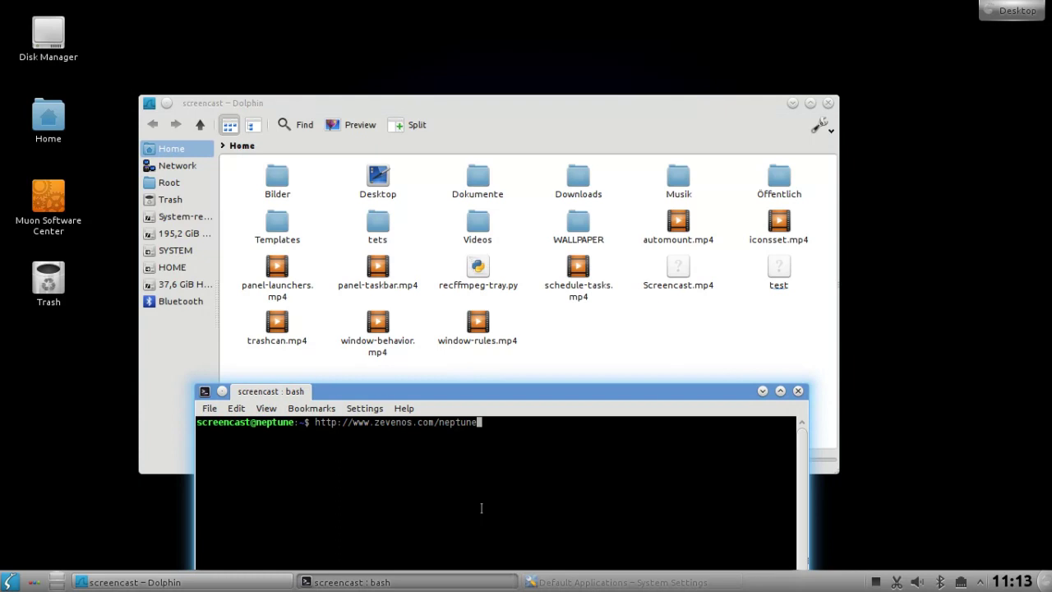
{"action": "right_click", "coordinate": [390, 422]}
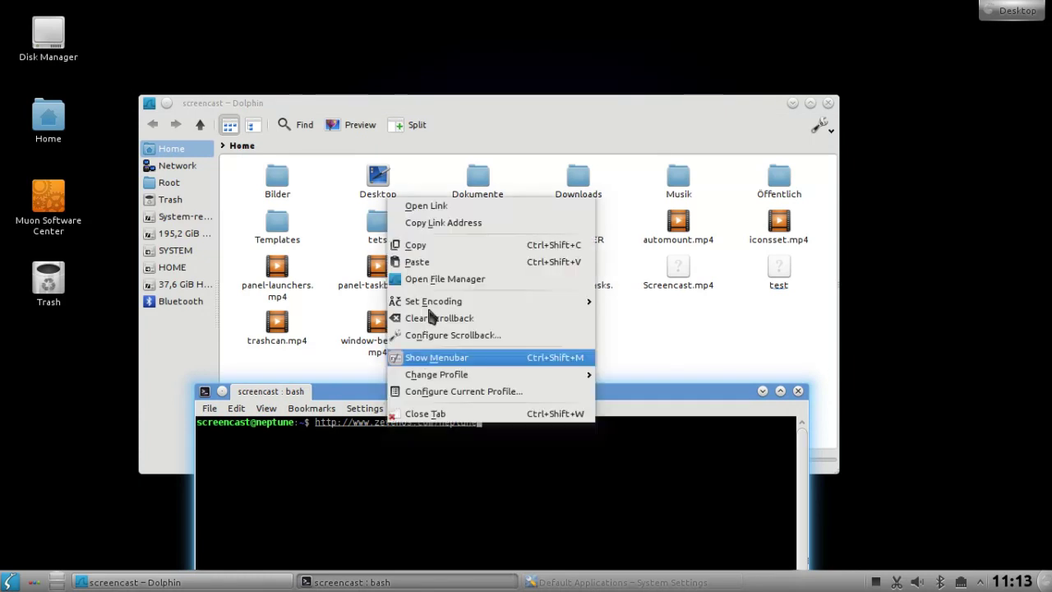
{"action": "left_click", "coordinate": [438, 205]}
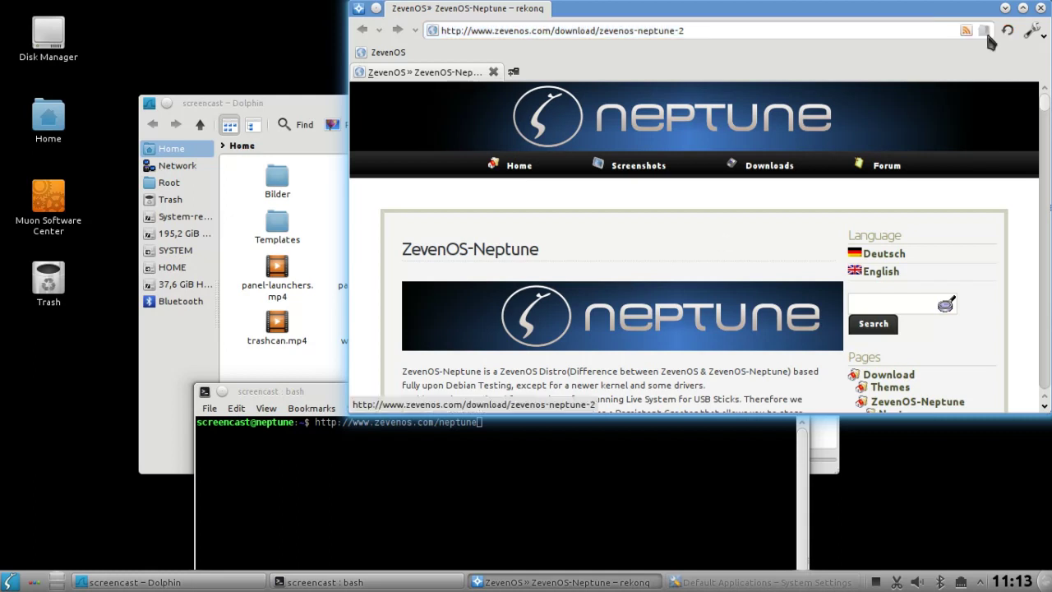
{"action": "left_click", "coordinate": [1042, 8]}
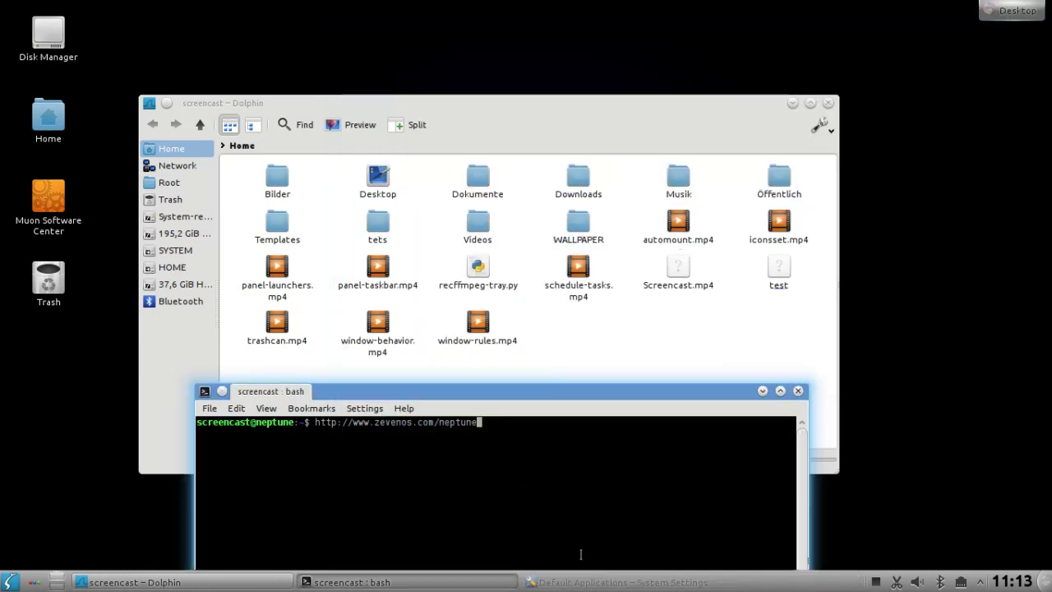
- Review the default application settings for email client, embedded text editor, file manager, instant messenger and terminal emulator
{"action": "left_click", "coordinate": [592, 582]}
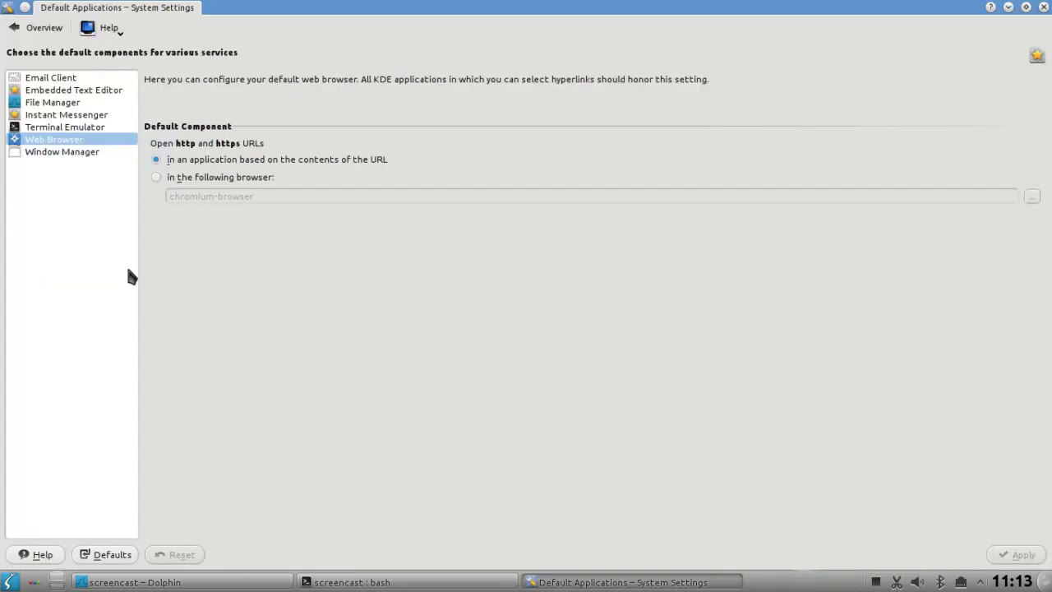
{"action": "left_click", "coordinate": [57, 83]}
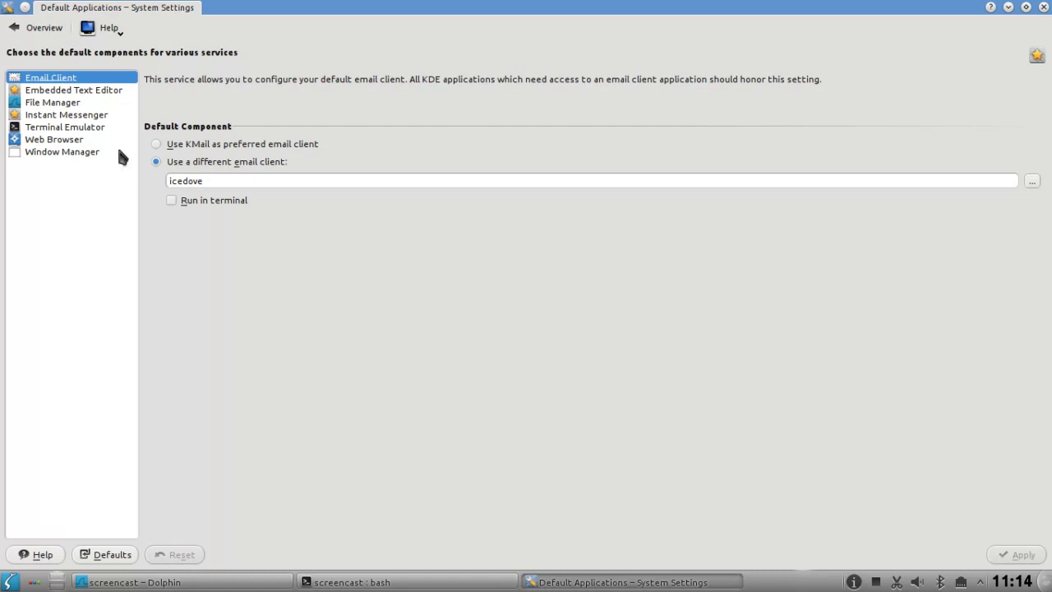
{"action": "left_click", "coordinate": [78, 92]}
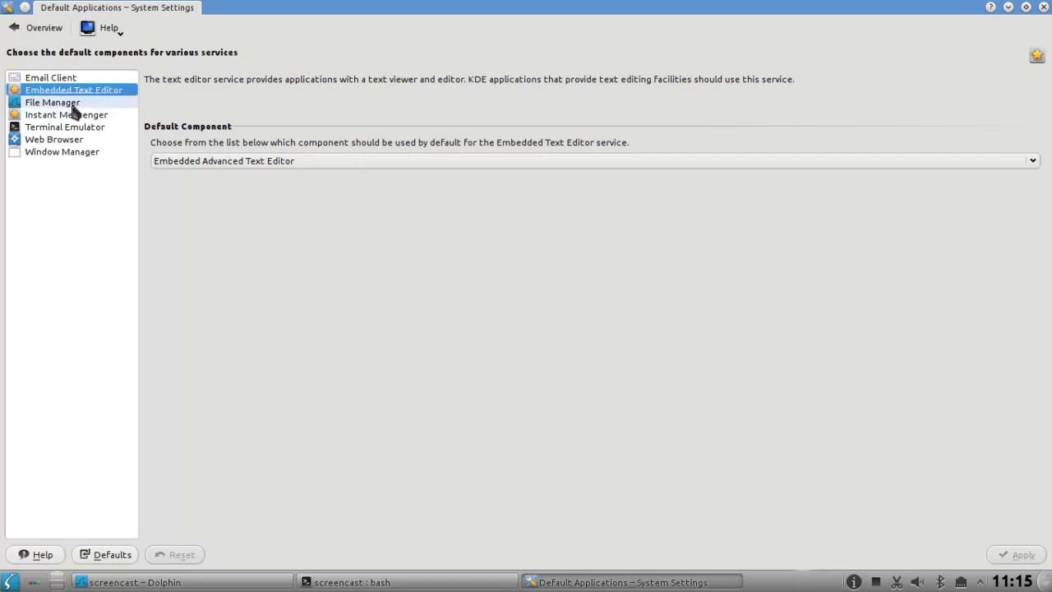
{"action": "left_click", "coordinate": [73, 105]}
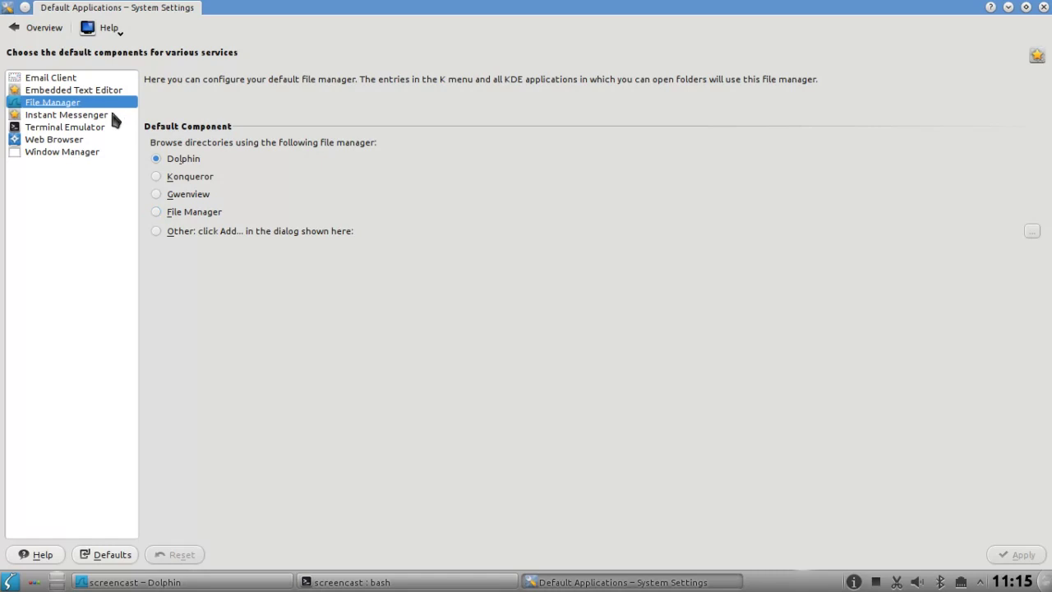
{"action": "left_click", "coordinate": [89, 117]}
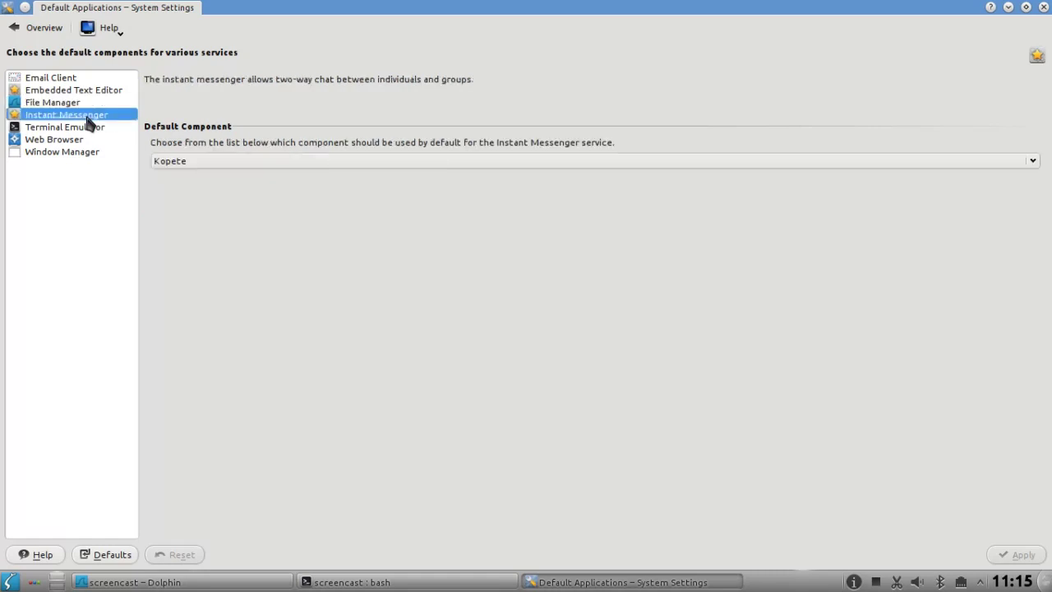
{"action": "left_click", "coordinate": [180, 164]}
{"action": "left_click", "coordinate": [180, 164]}
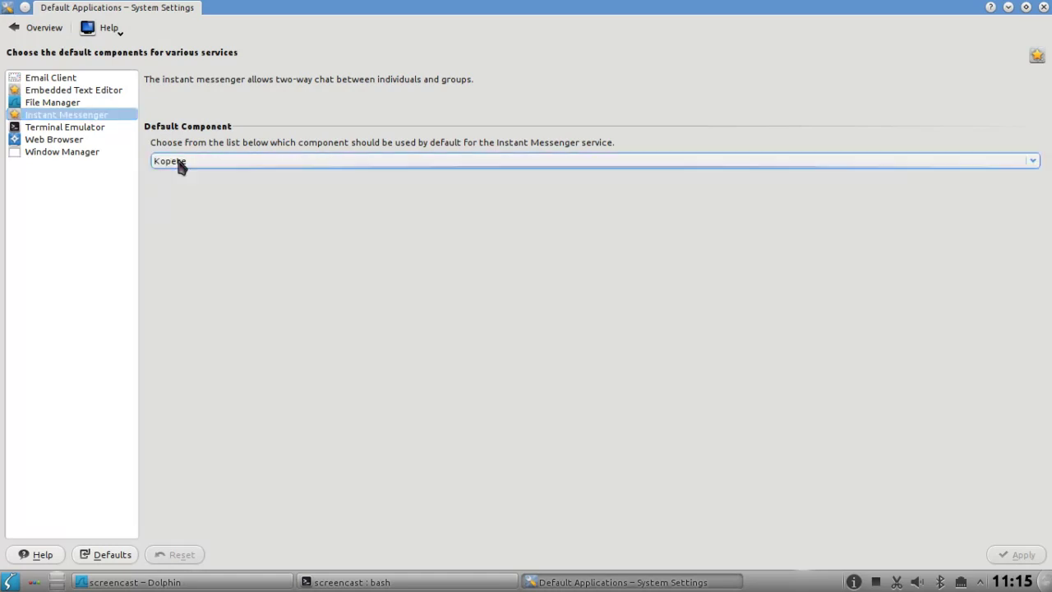
{"action": "left_click", "coordinate": [97, 130]}
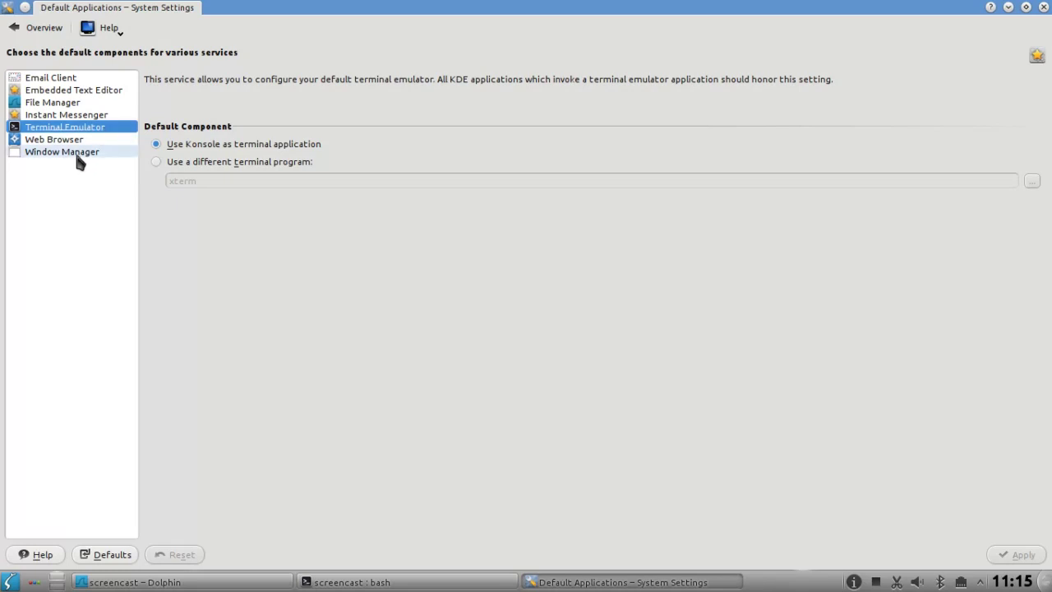
- Try Openbox as a different window manager and switch back to the default KDE window manager (KWin)
{"action": "left_click", "coordinate": [76, 157]}
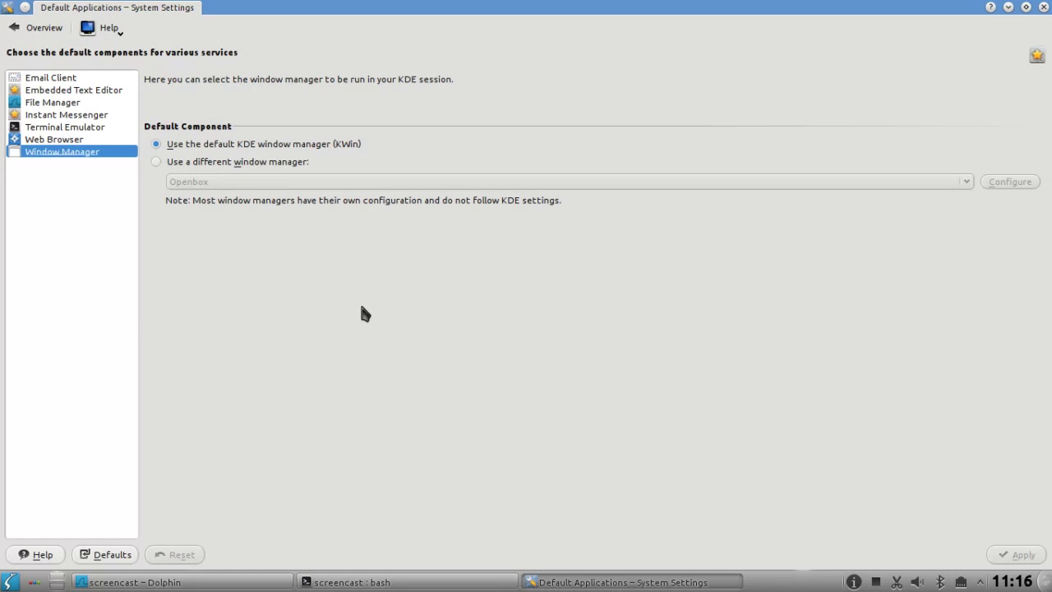
{"action": "left_click", "coordinate": [197, 165]}
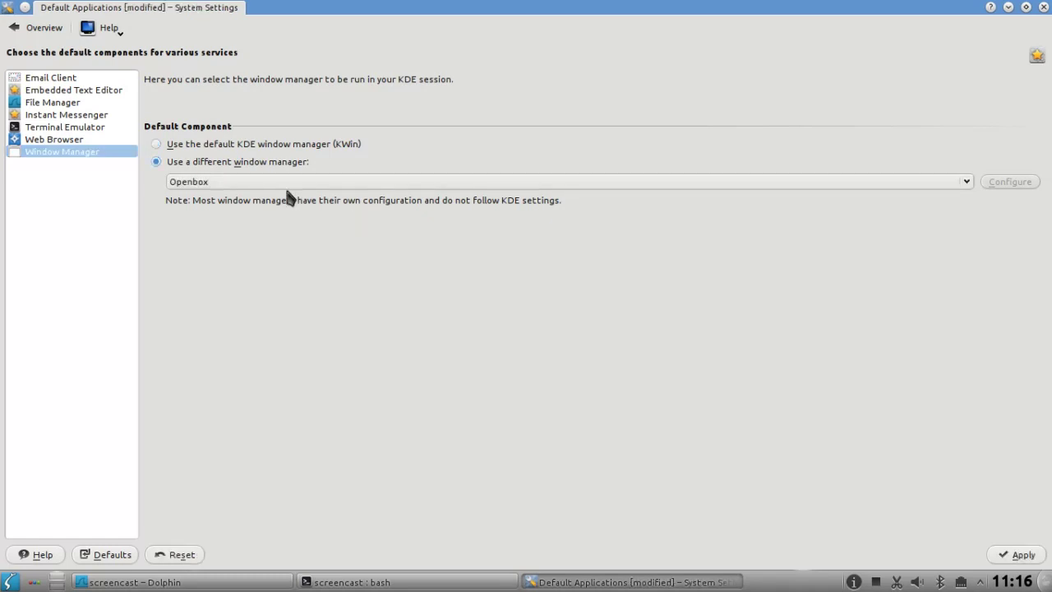
{"action": "left_click", "coordinate": [371, 190]}
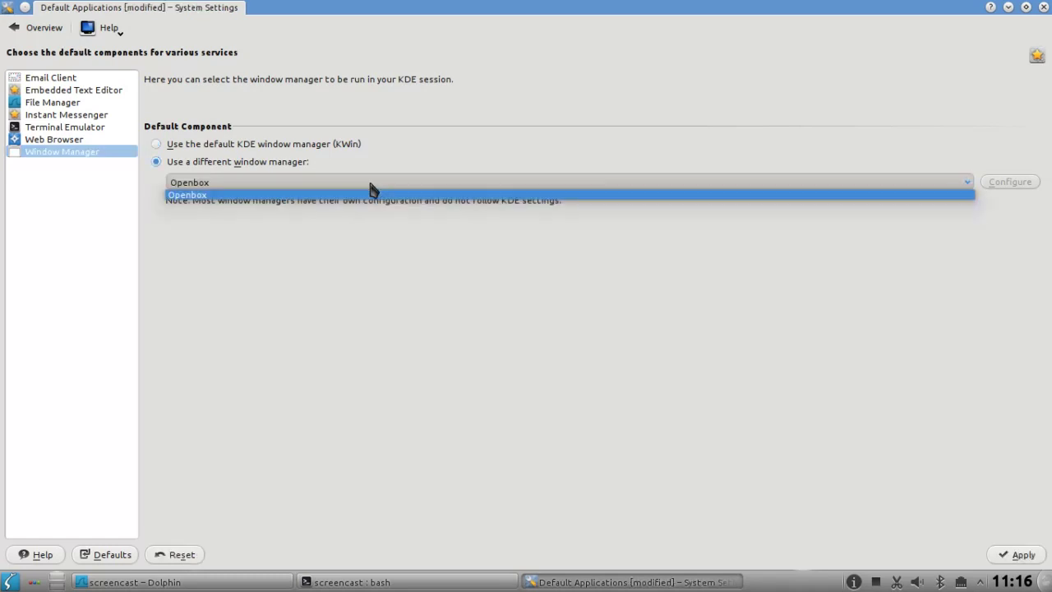
{"action": "left_click", "coordinate": [371, 194]}
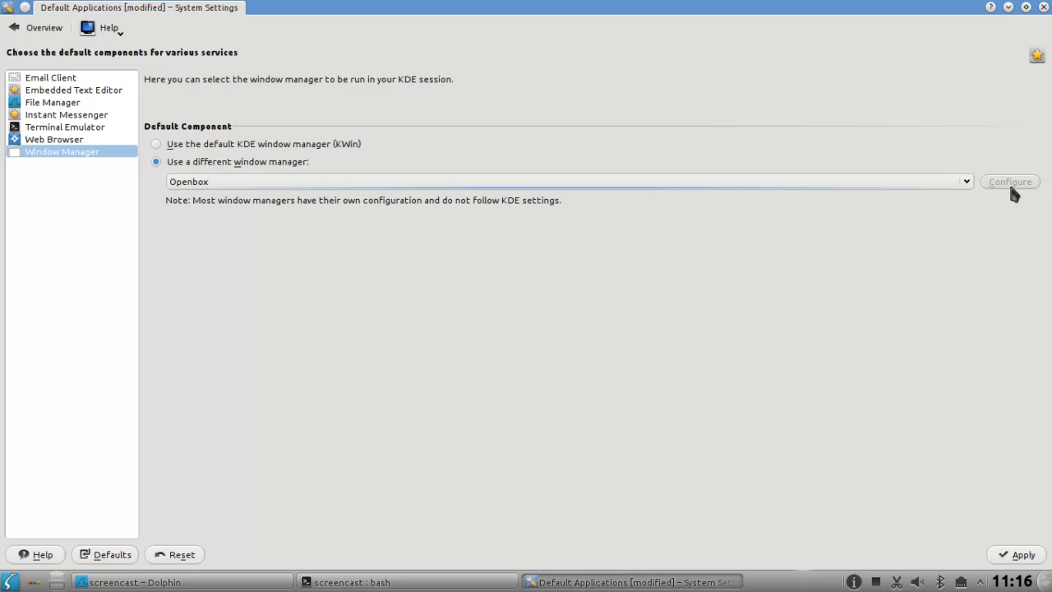
{"action": "left_click", "coordinate": [333, 145]}
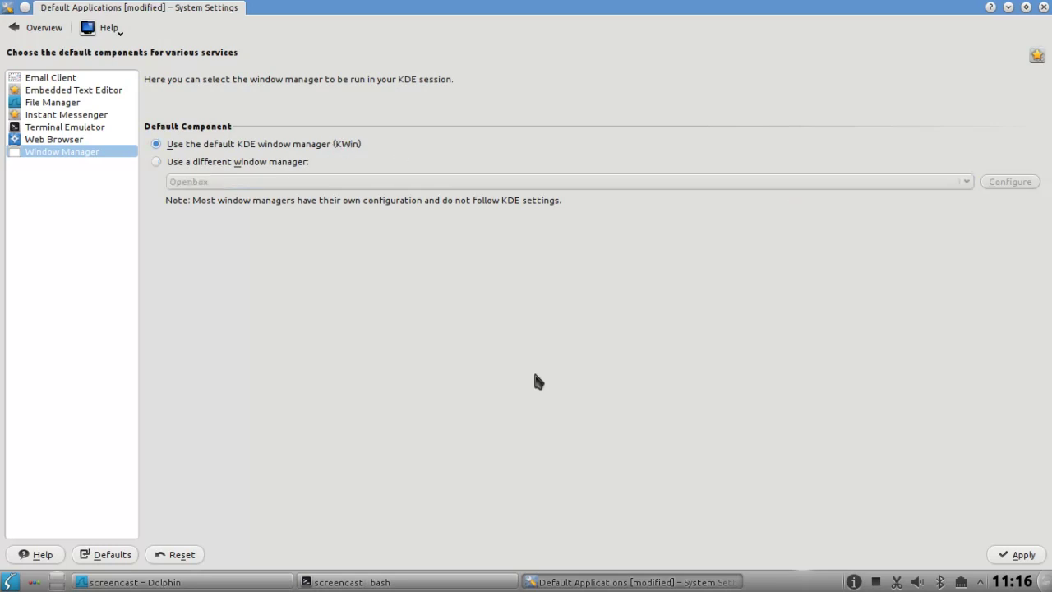